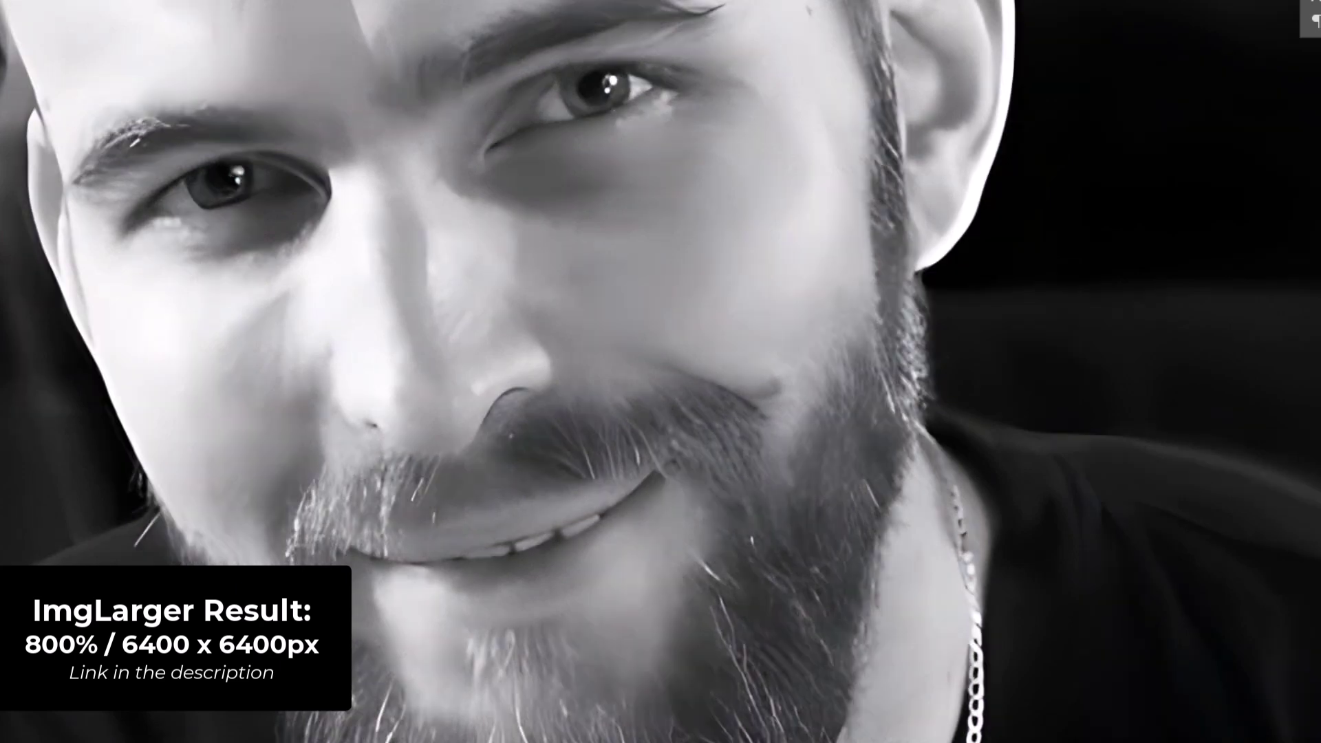
Examine the 800% ImgLarger upscale of the black-and-white portrait, from facial close-up out to the whole head
alt+click(772, 359)
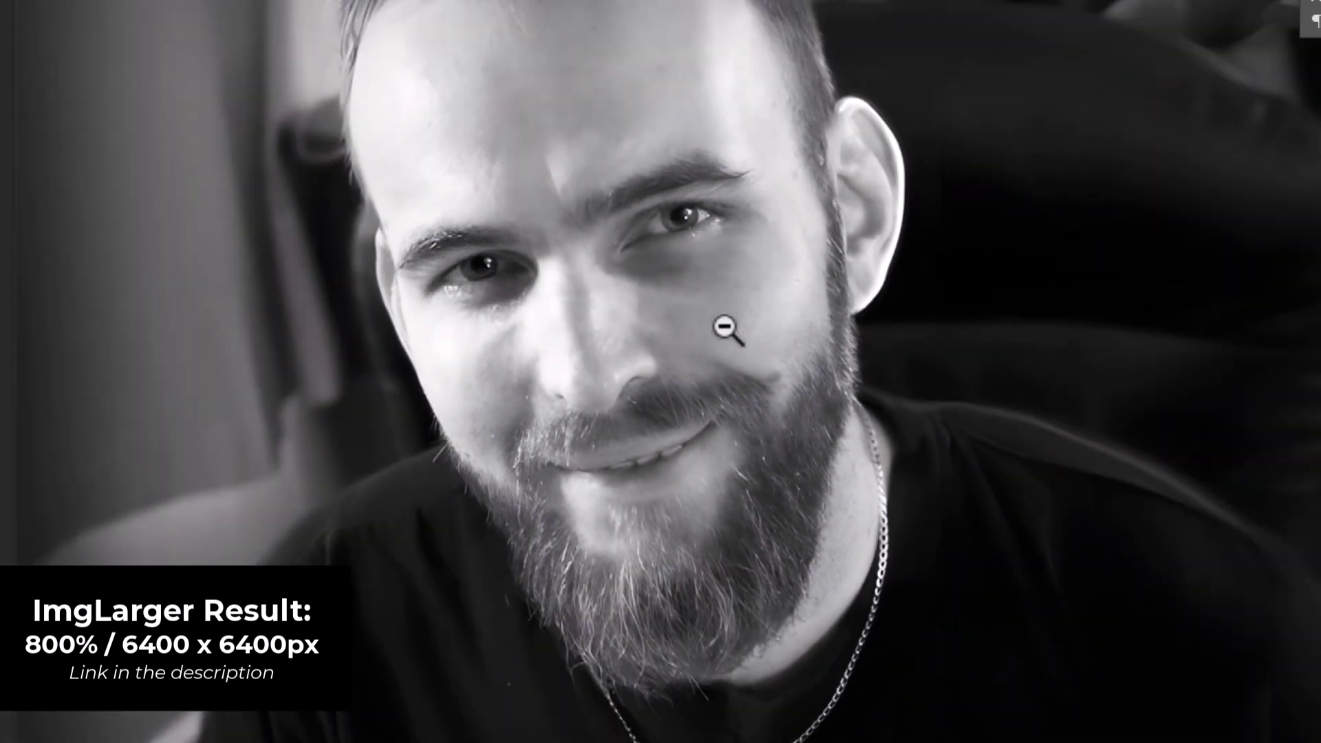
alt+click(709, 322)
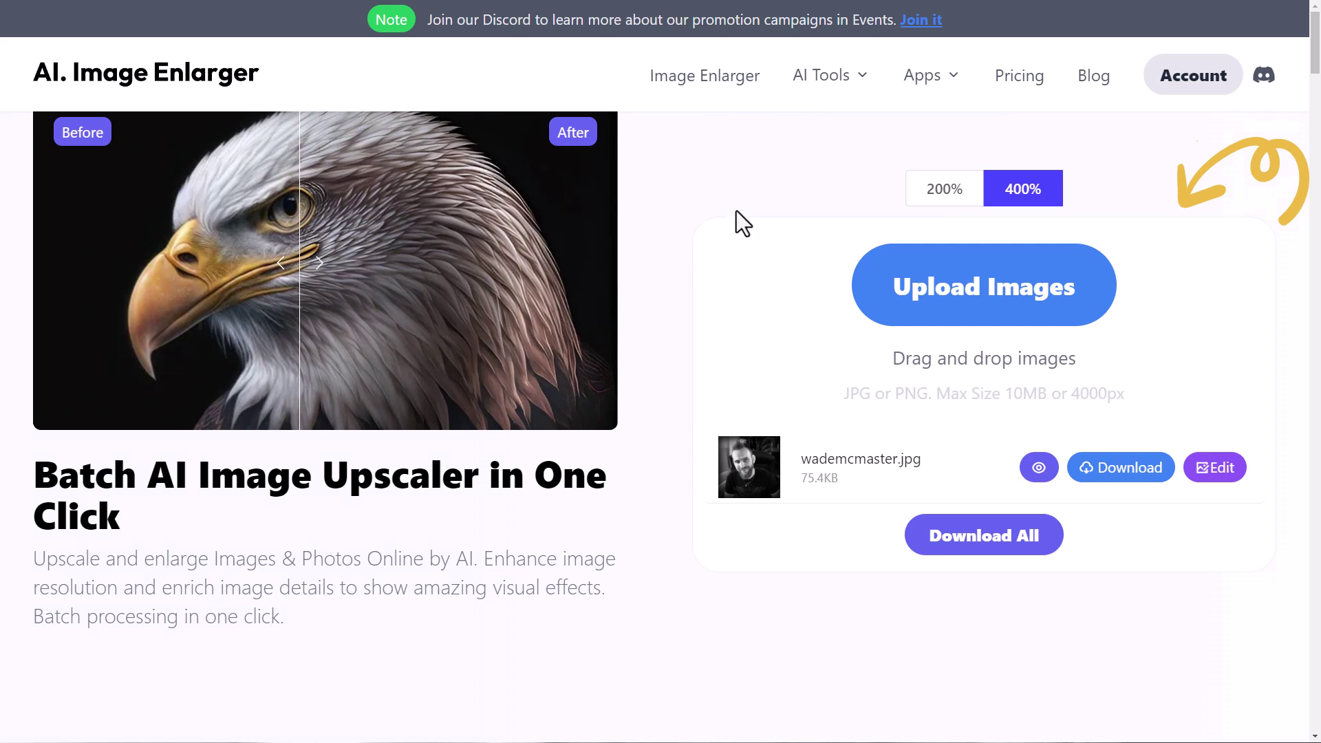
Review the available AI tools and compare the monthly pricing plans on the AI Image Enlarger website
mouse_move(828, 82)
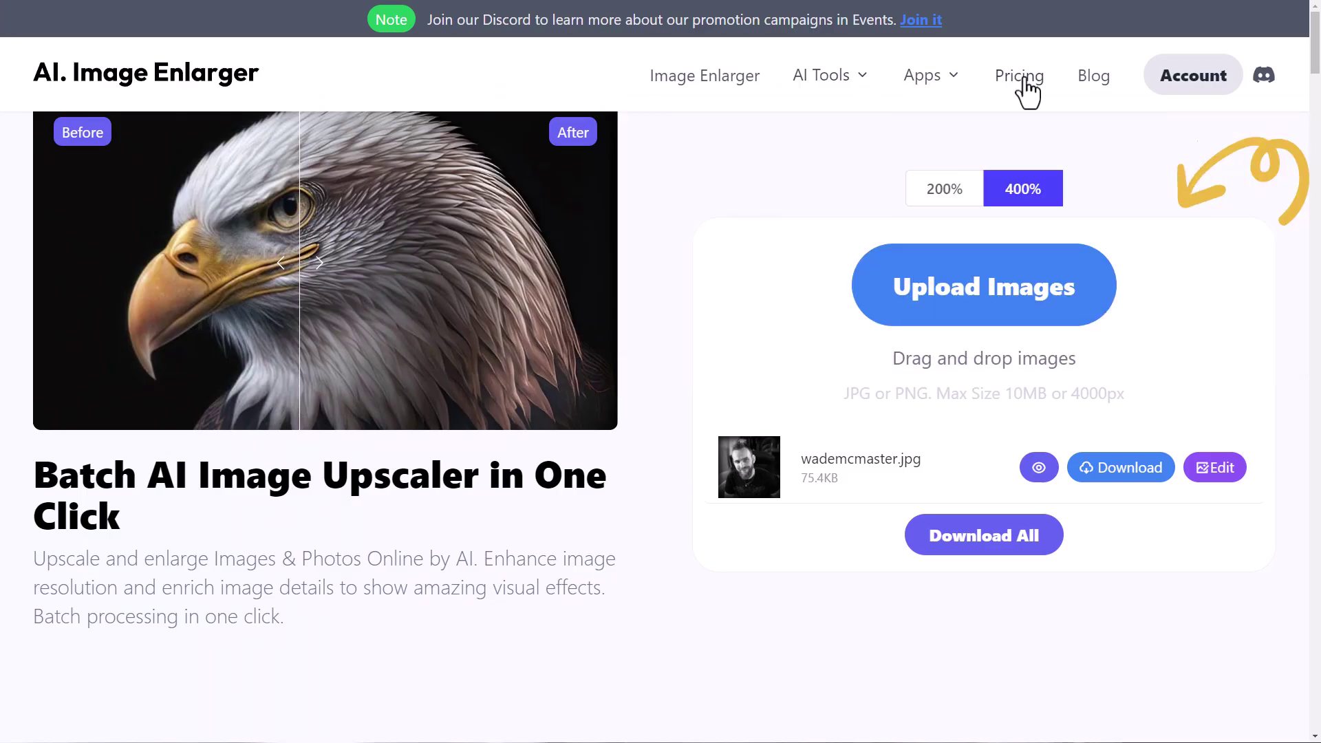
click(1020, 75)
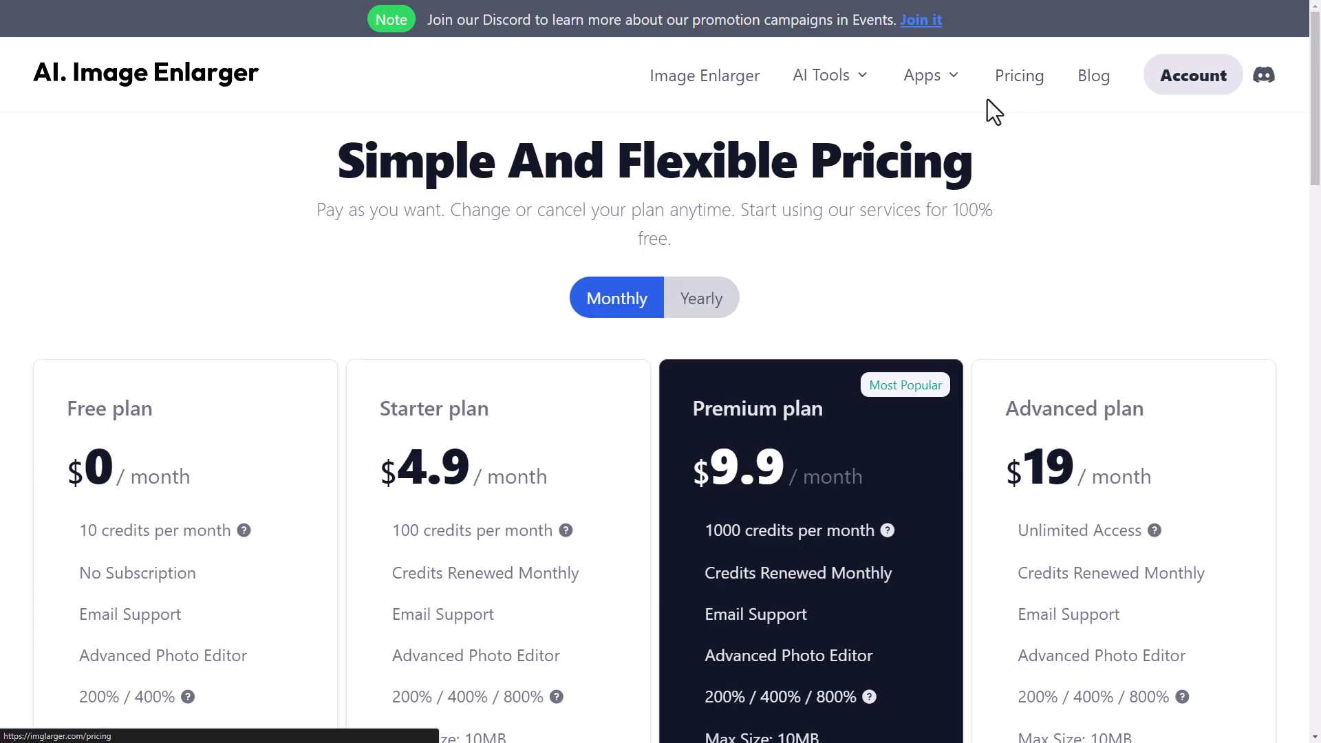
scroll(904, 215, down, 4)
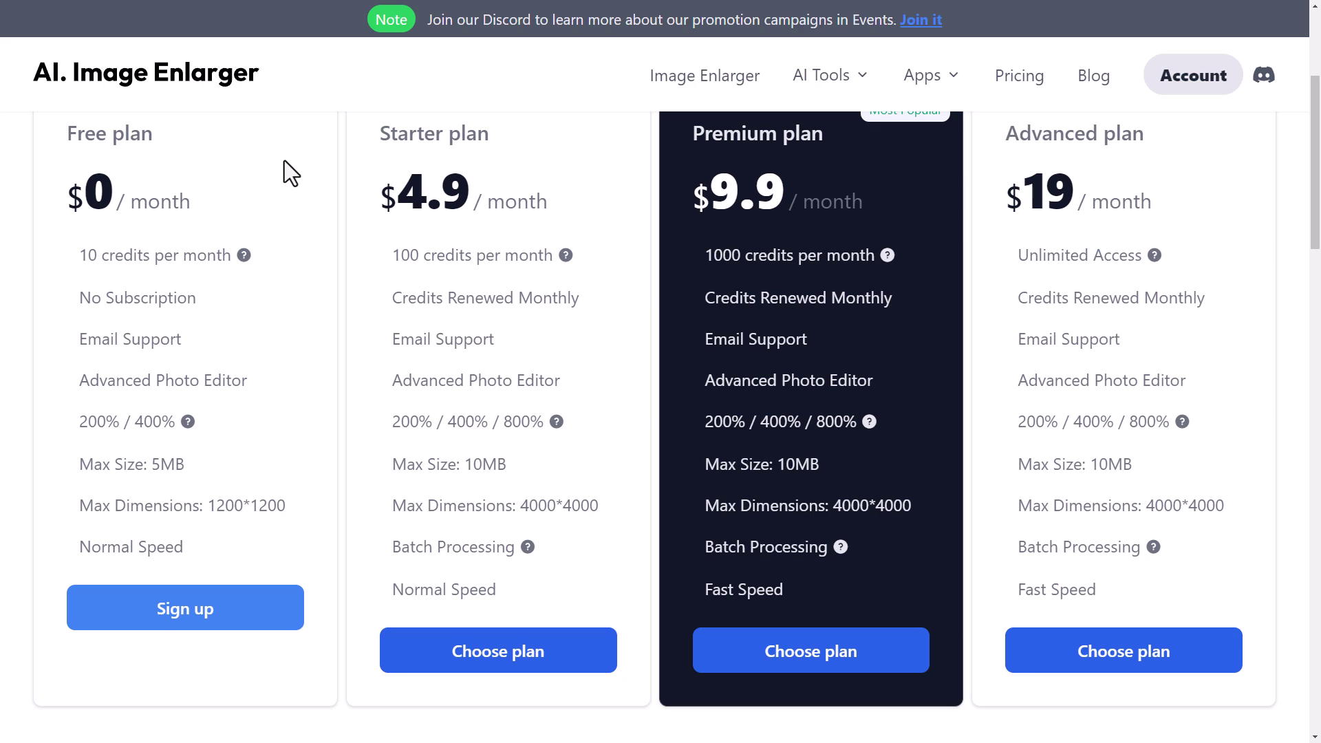
scroll(327, 257, up, 4)
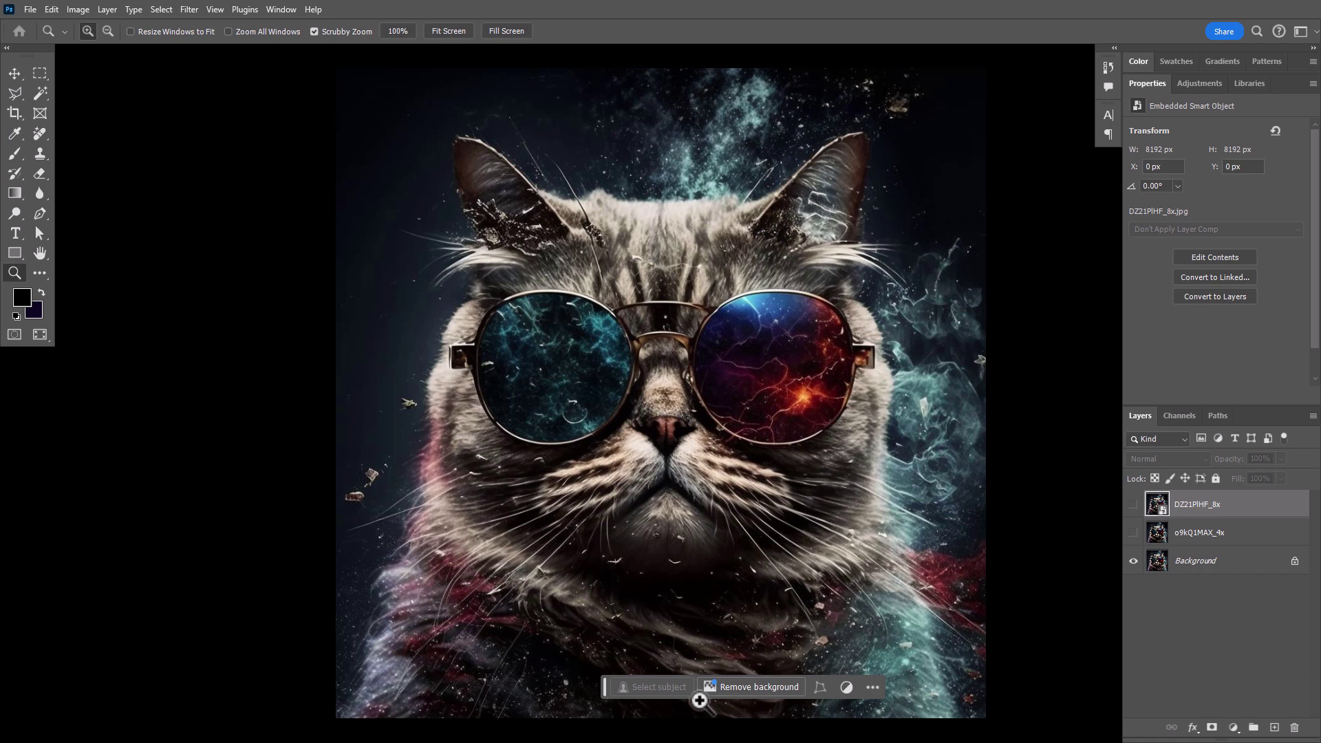
In Photoshop, move the contextual task bar aside and compare the cat's glasses, nose and fur in the 400% and 800% upscales
drag(609, 702, 29, 732)
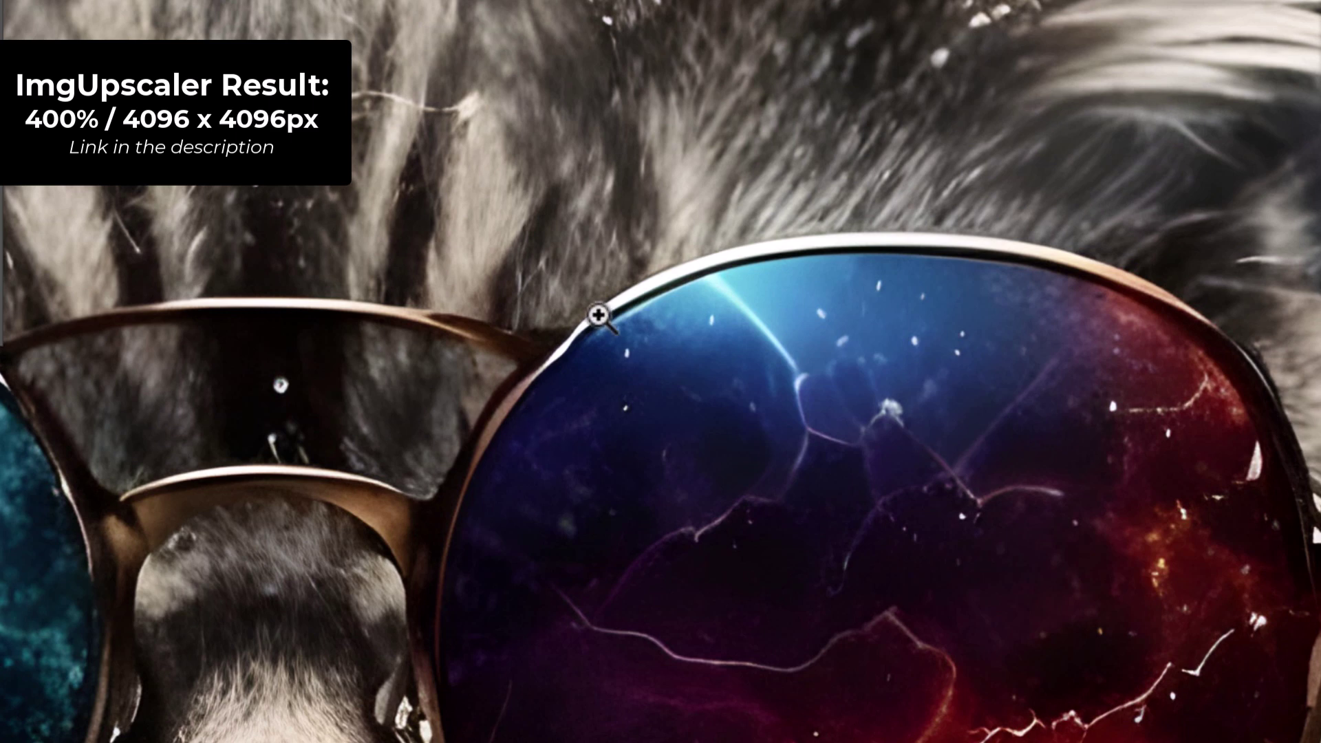
drag(259, 552, 354, 368)
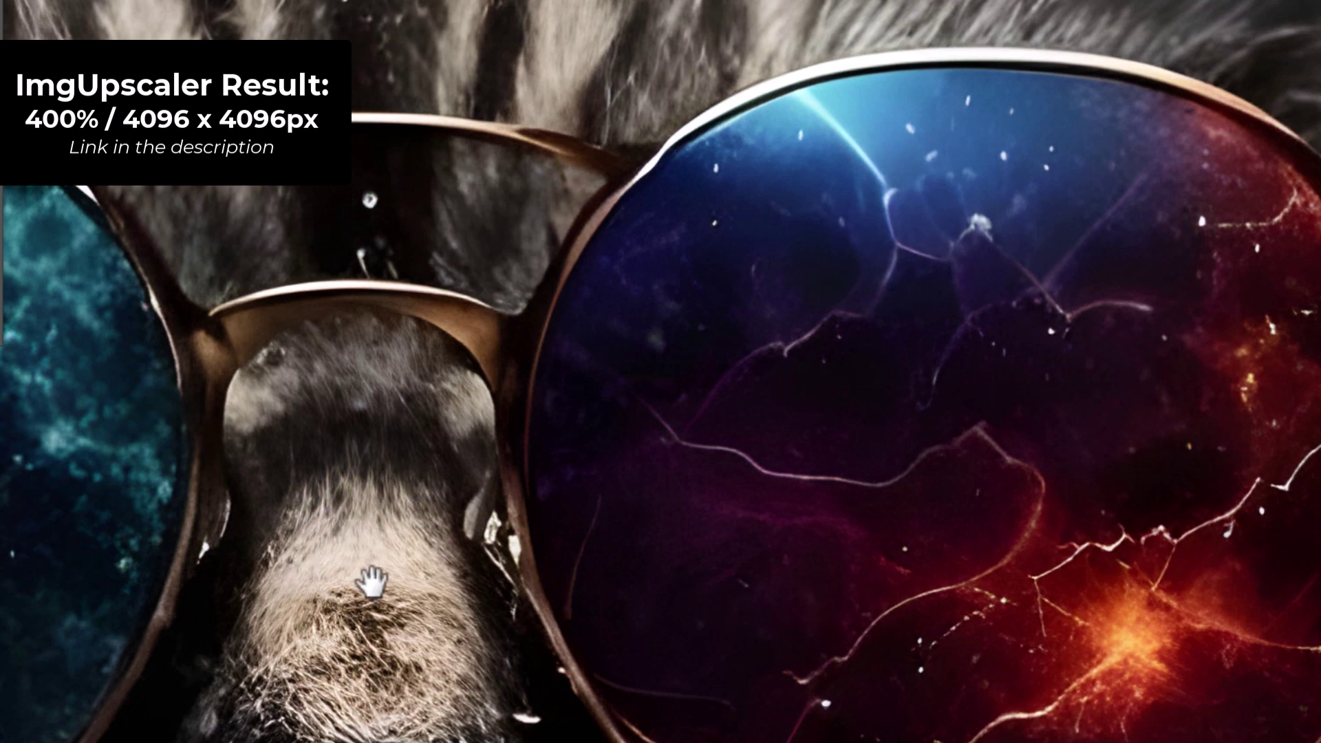
drag(365, 599, 548, 82)
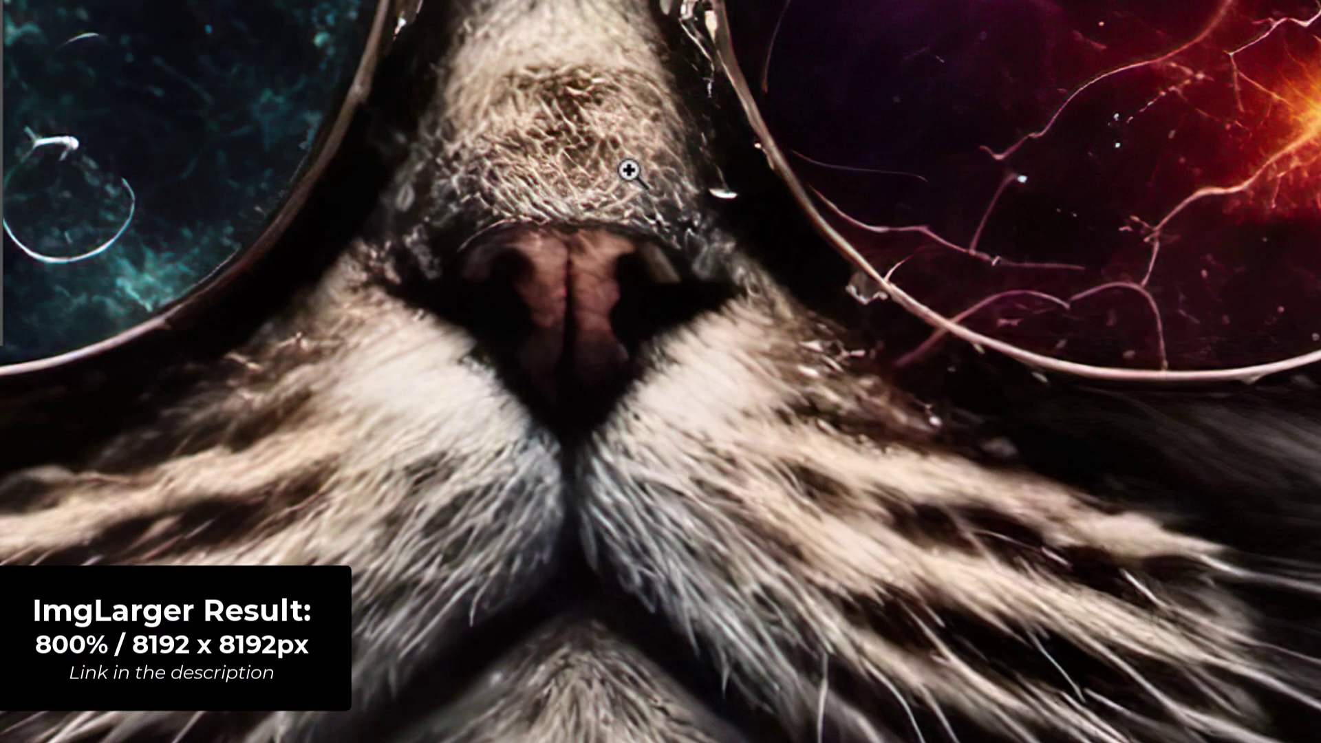
drag(629, 286, 320, 658)
drag(716, 263, 643, 522)
drag(716, 361, 651, 328)
drag(587, 533, 730, 338)
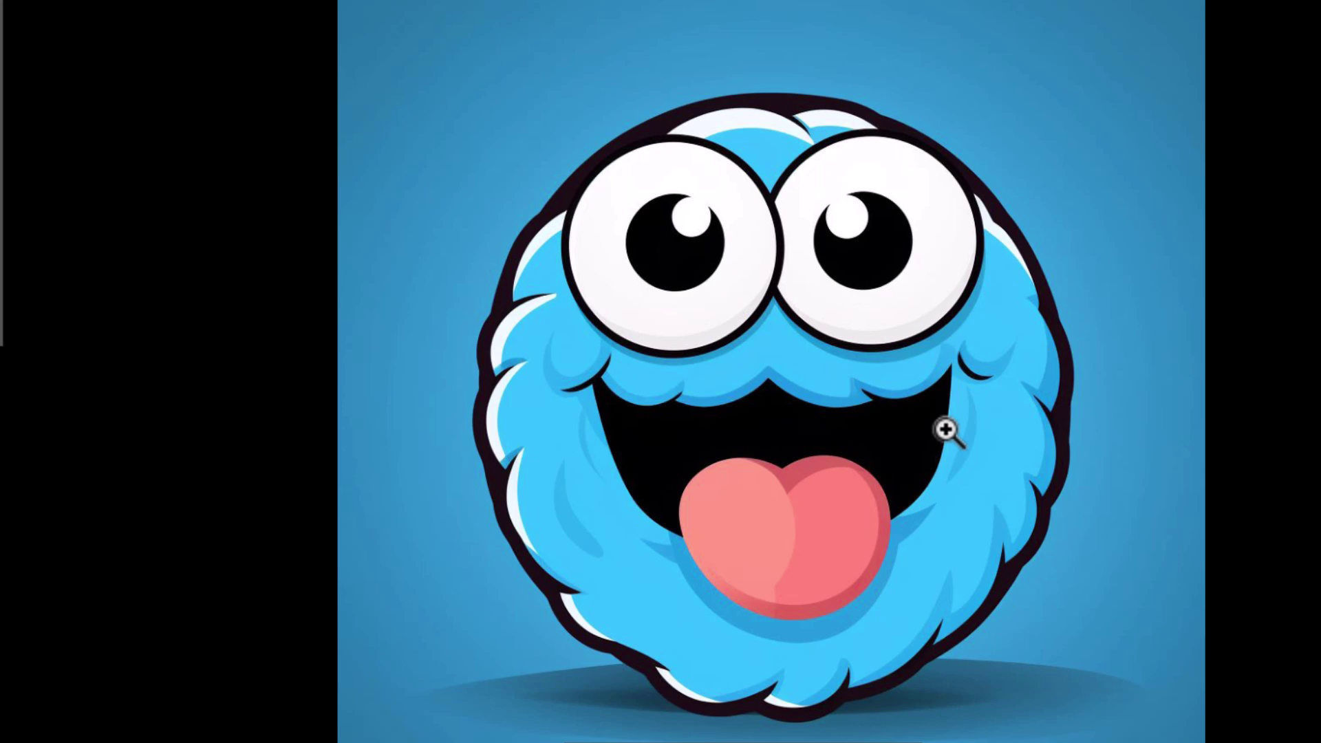
Compare the edges of the blue cartoon monster's mouth and eyes in the 400% and 800% upscales
drag(896, 407, 1005, 543)
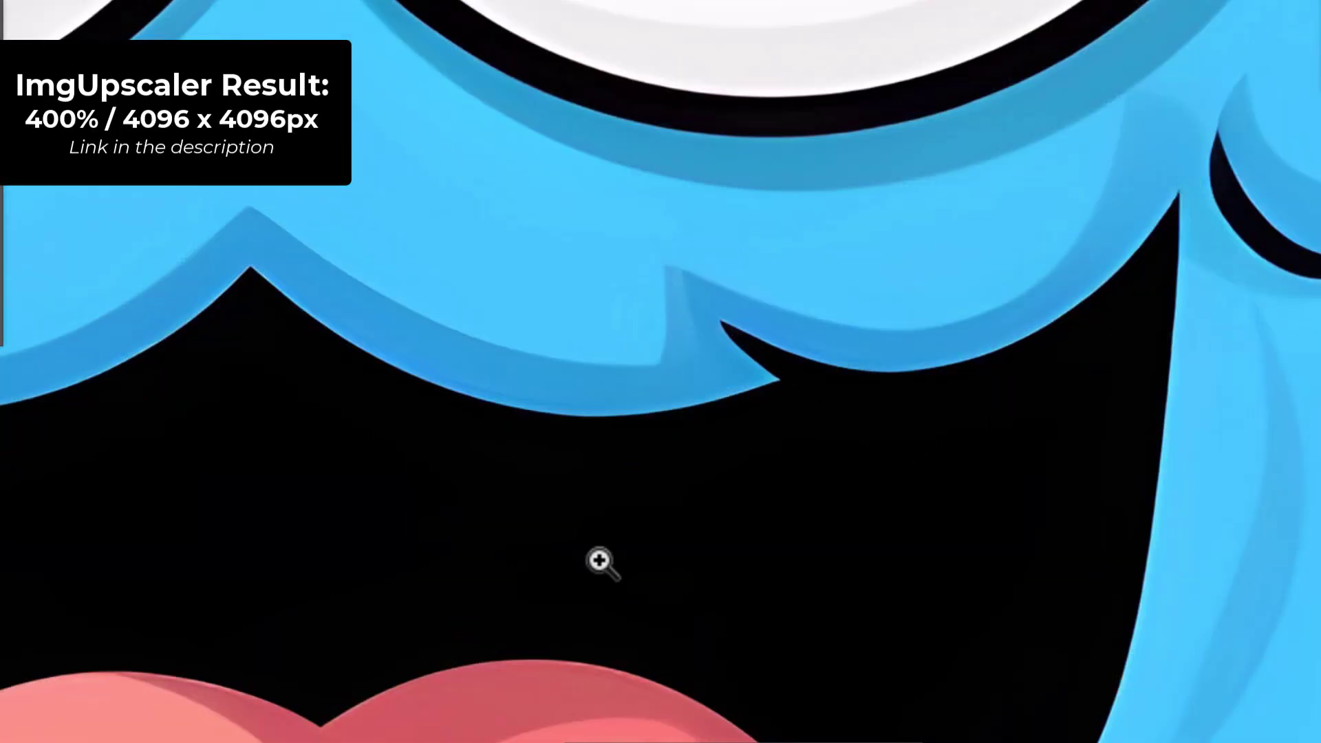
drag(761, 82, 699, 690)
drag(688, 274, 737, 430)
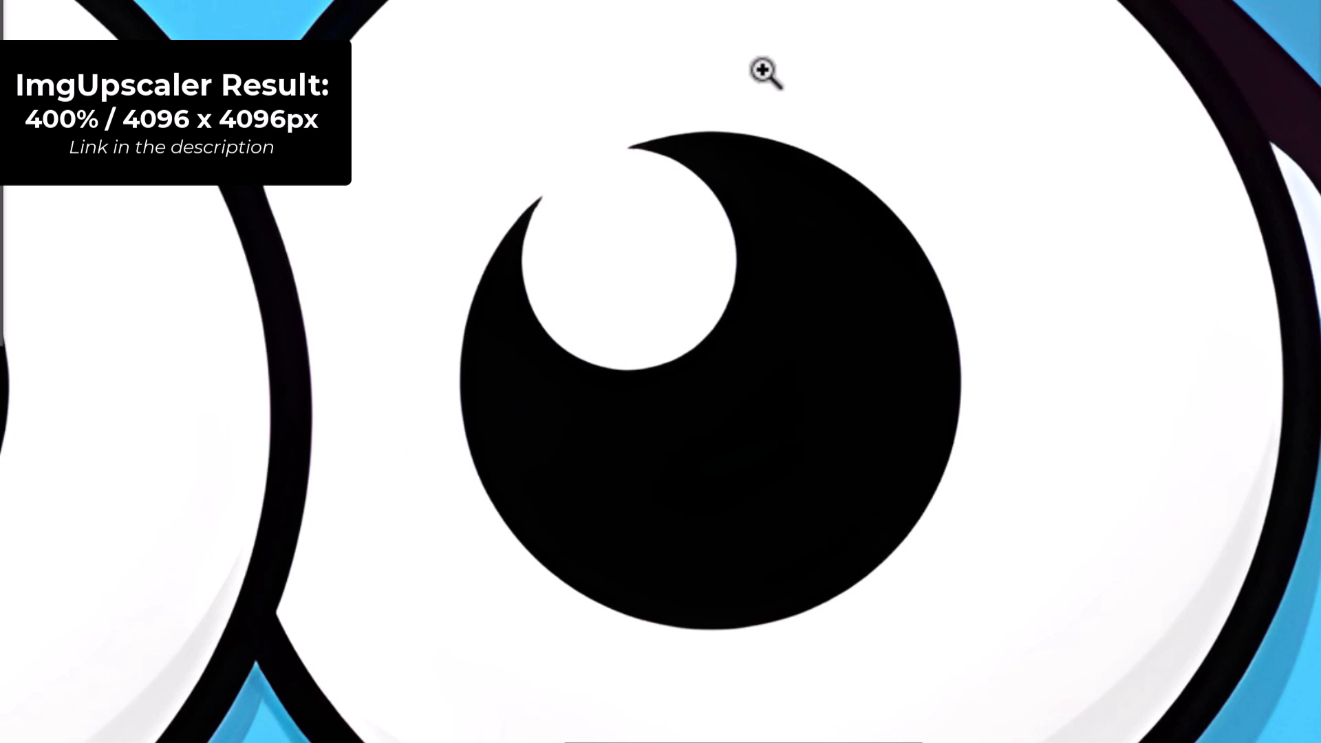
click(865, 250)
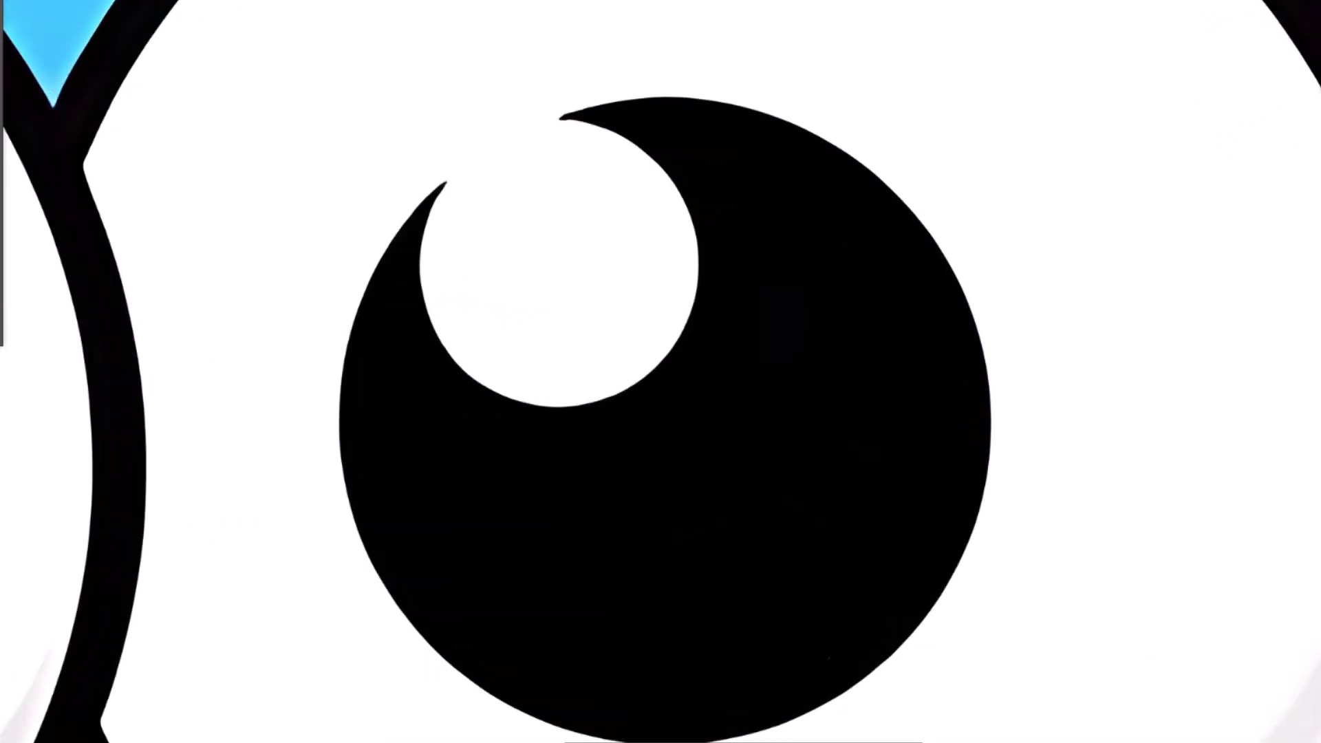
drag(687, 366, 647, 324)
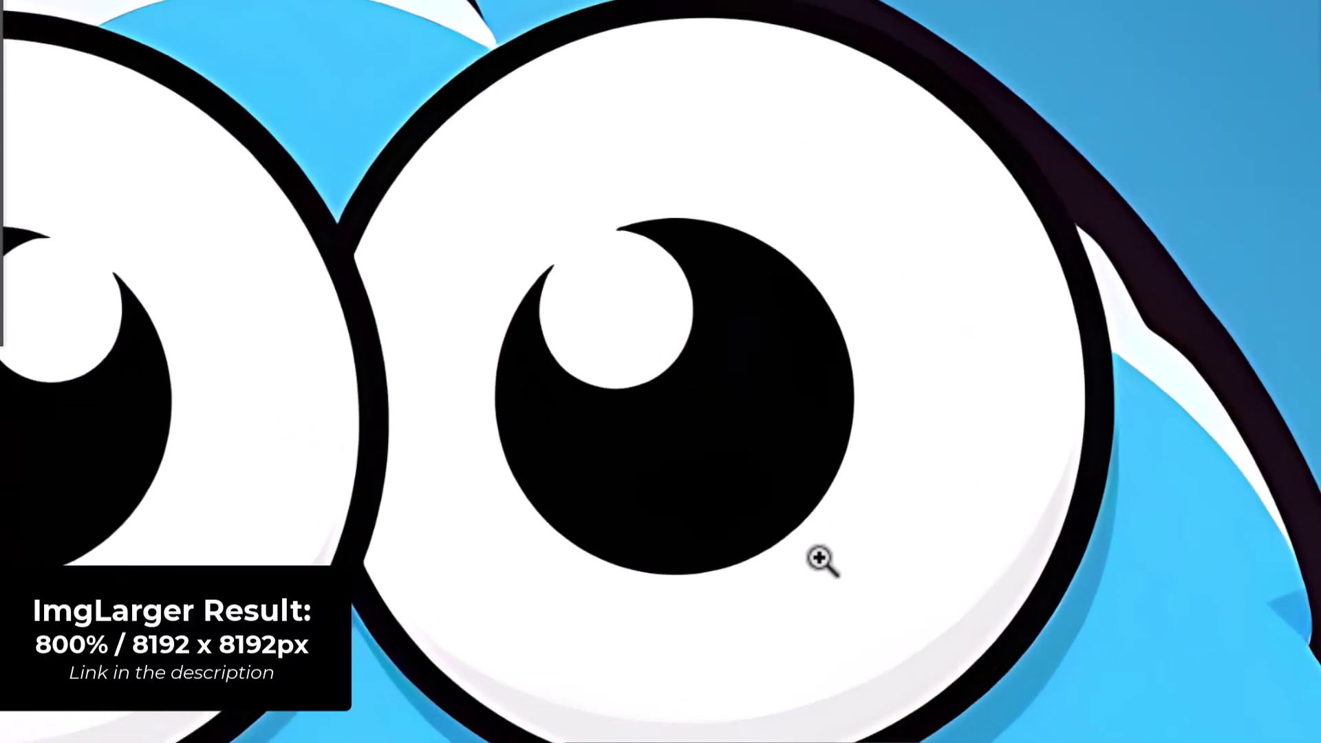
drag(764, 605, 687, 257)
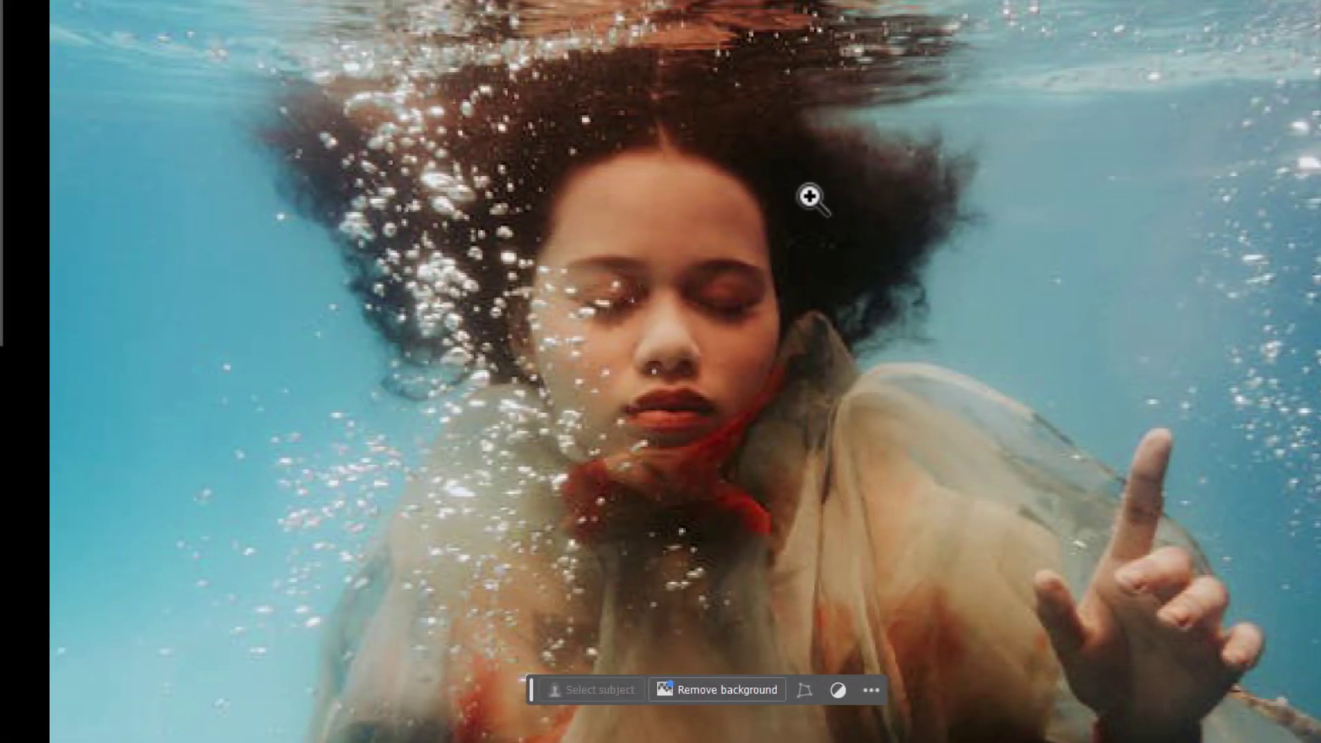
Compare the face, hair and bubbles of the underwater portrait in the original, 400% and 800% versions, toggling the layer's visibility
click(791, 347)
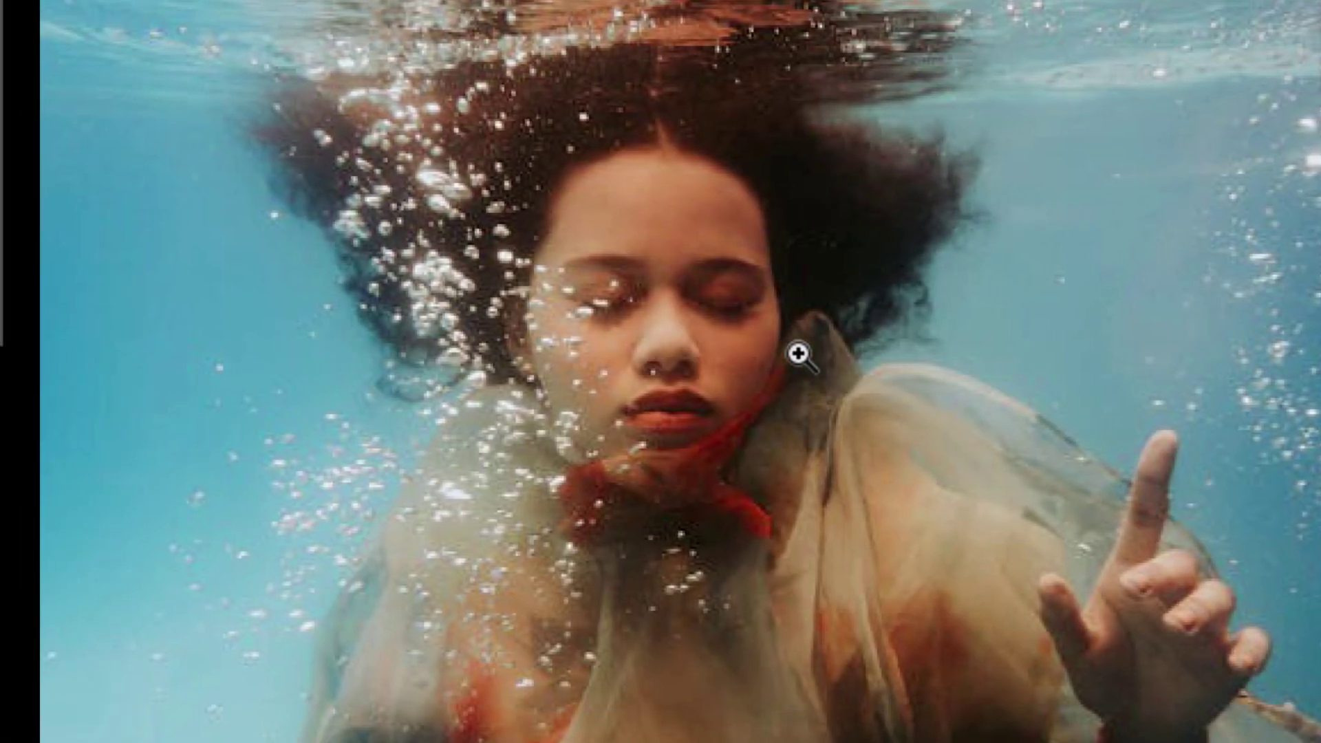
drag(818, 366, 839, 382)
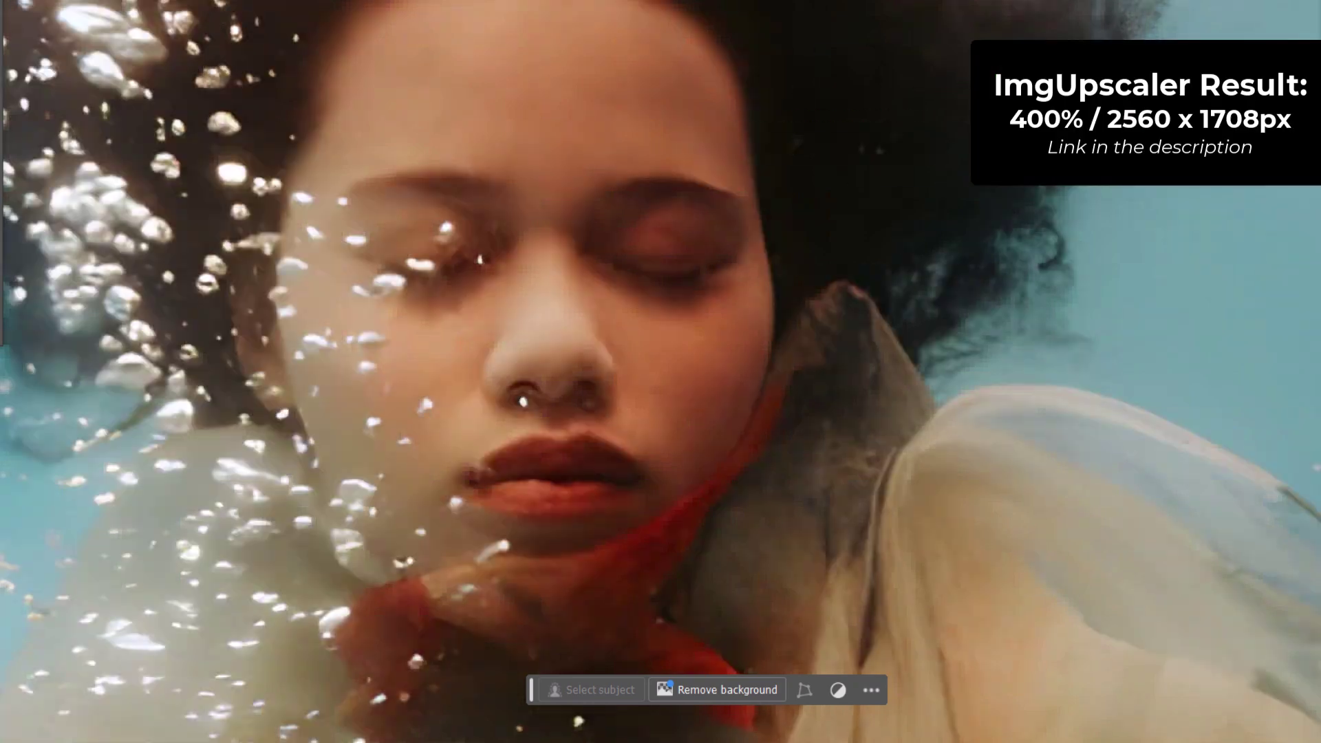
mouse_move(170, 257)
mouse_down()
mouse_move(188, 267)
mouse_move(171, 261)
mouse_up()
scroll(172, 263, down, 1)
drag(411, 316, 628, 321)
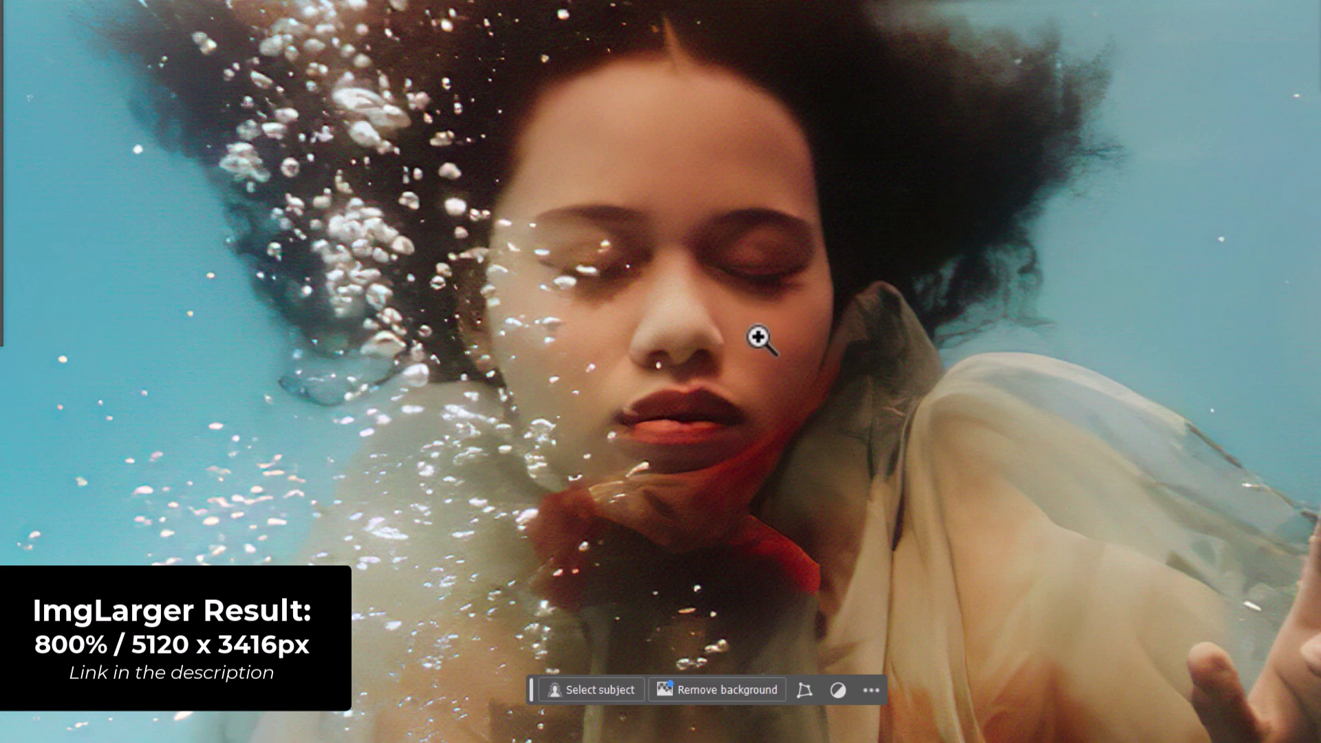
drag(356, 255, 407, 281)
drag(481, 312, 416, 279)
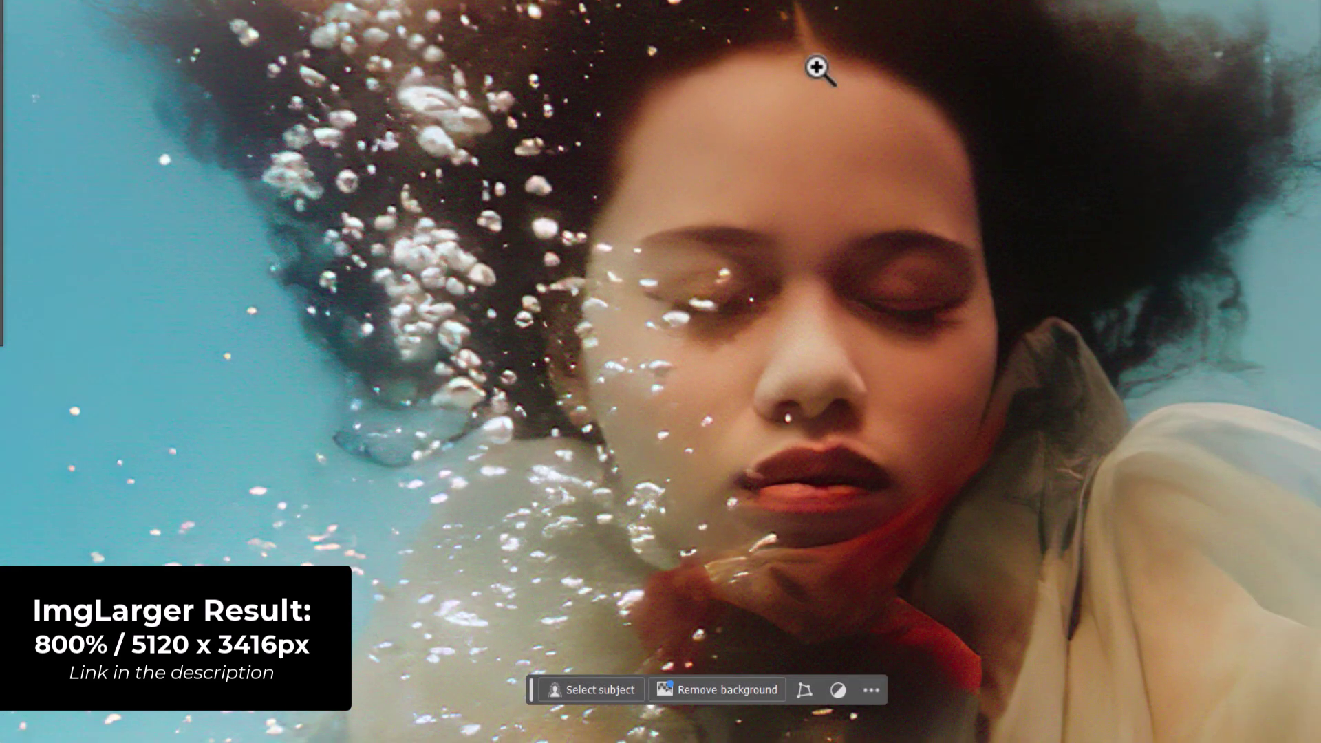
mouse_move(894, 295)
mouse_down()
mouse_move(922, 329)
mouse_move(907, 308)
mouse_up()
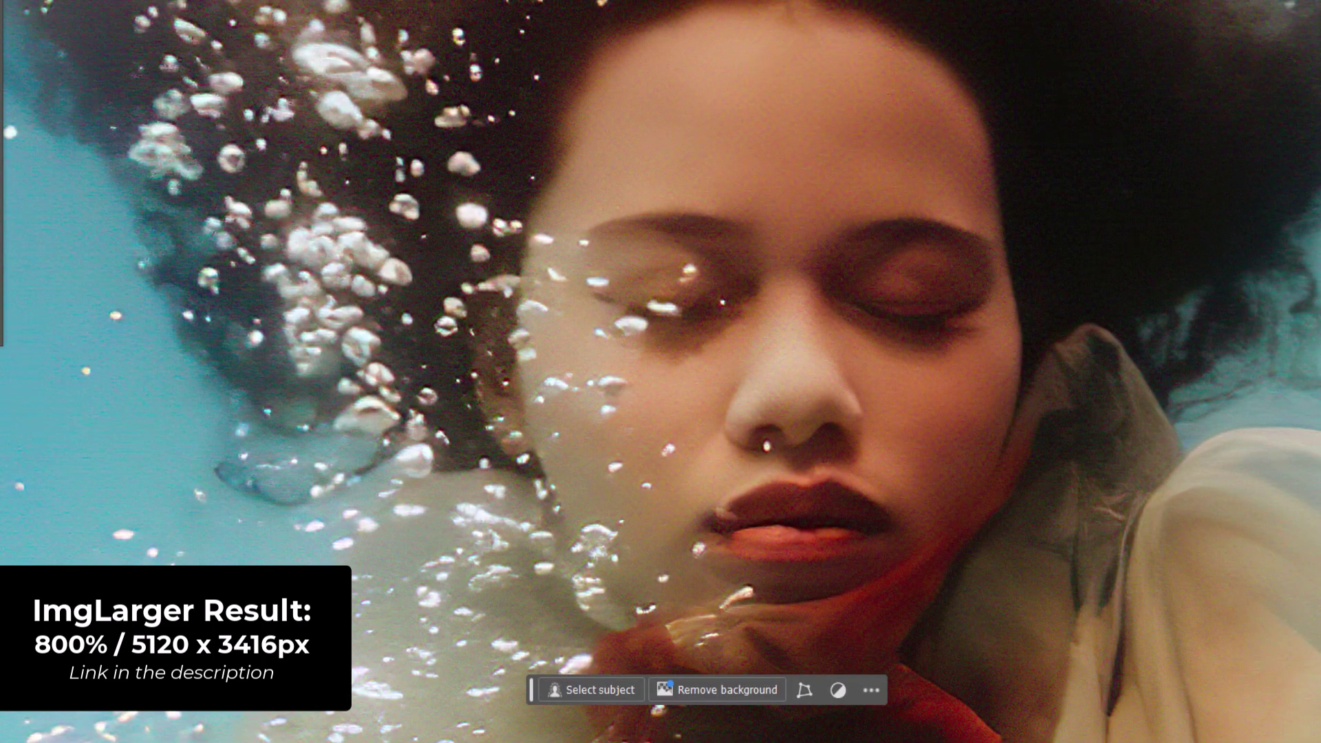
key(ctrl+comma)
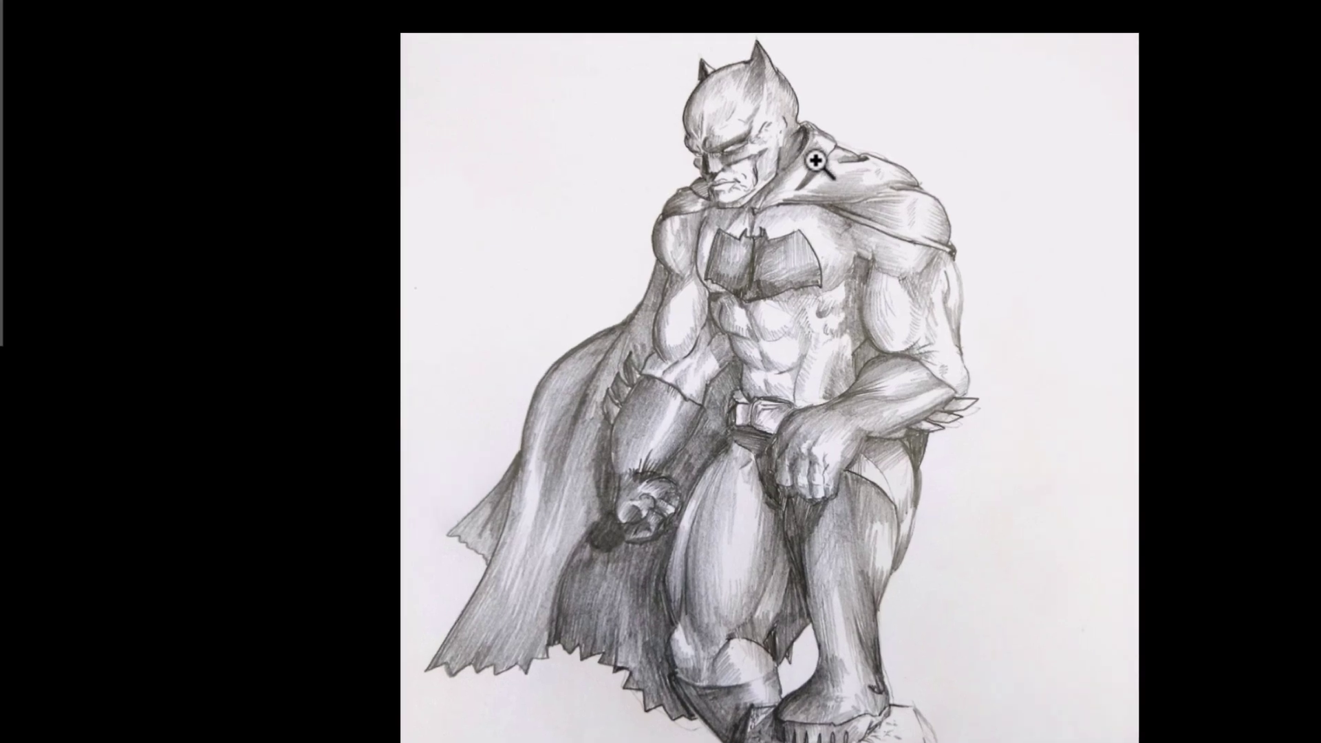
Compare the pencil shading of the Batman sketch's head and chest in the 400% and 800% upscales, toggling the layer's visibility
drag(816, 160, 885, 249)
drag(774, 129, 797, 249)
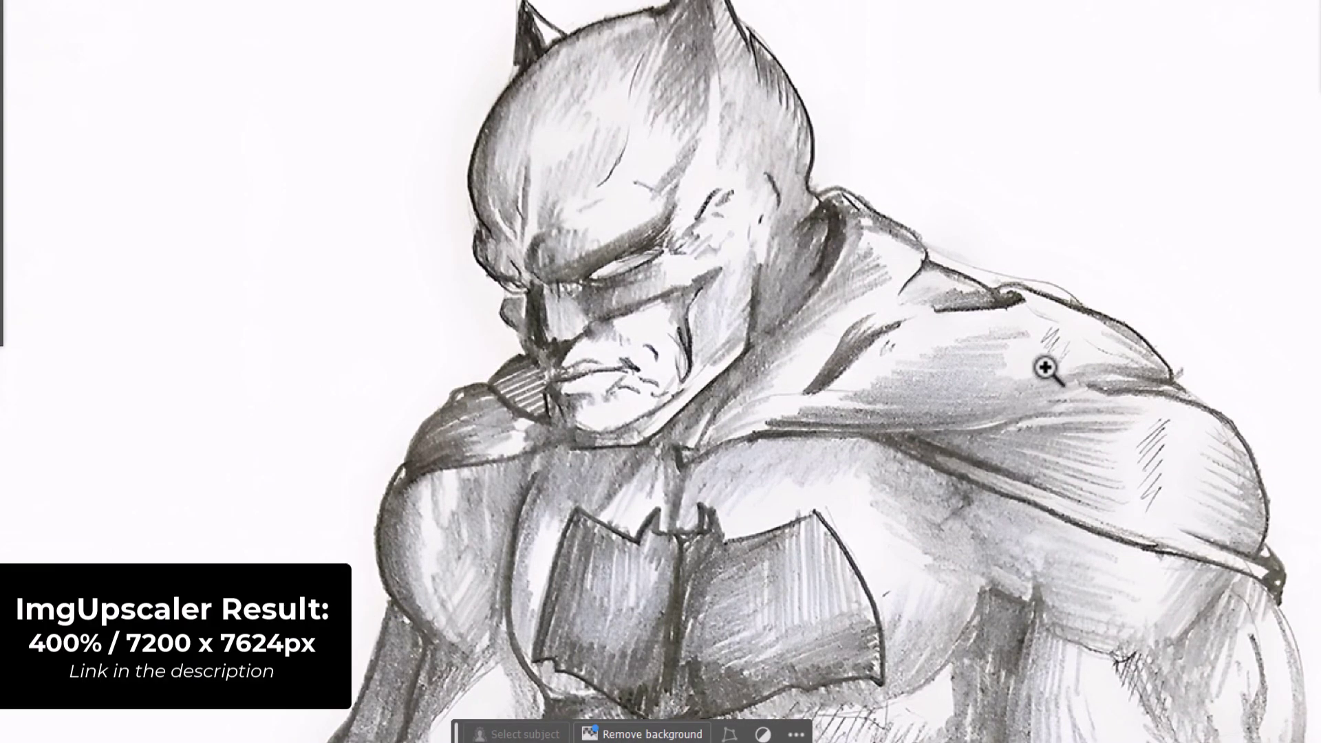
alt+click(719, 324)
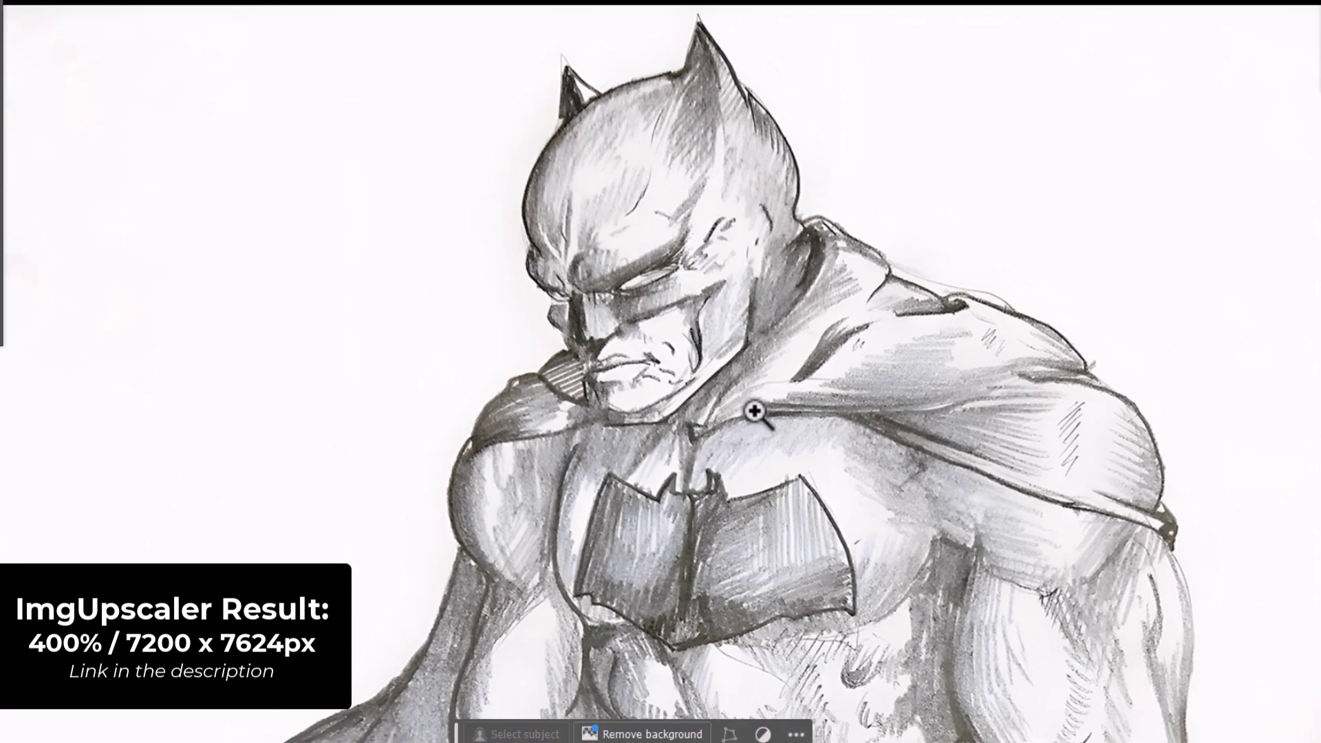
click(813, 522)
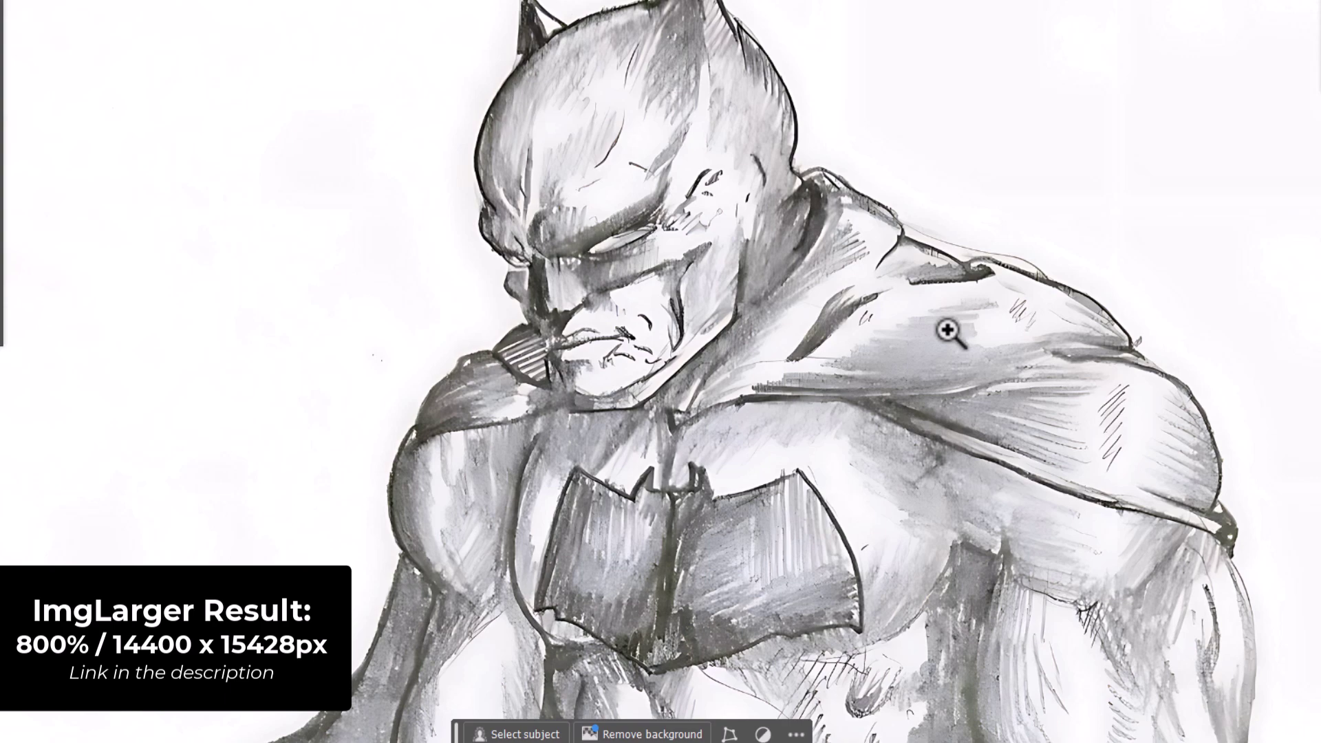
key(ctrl+comma)
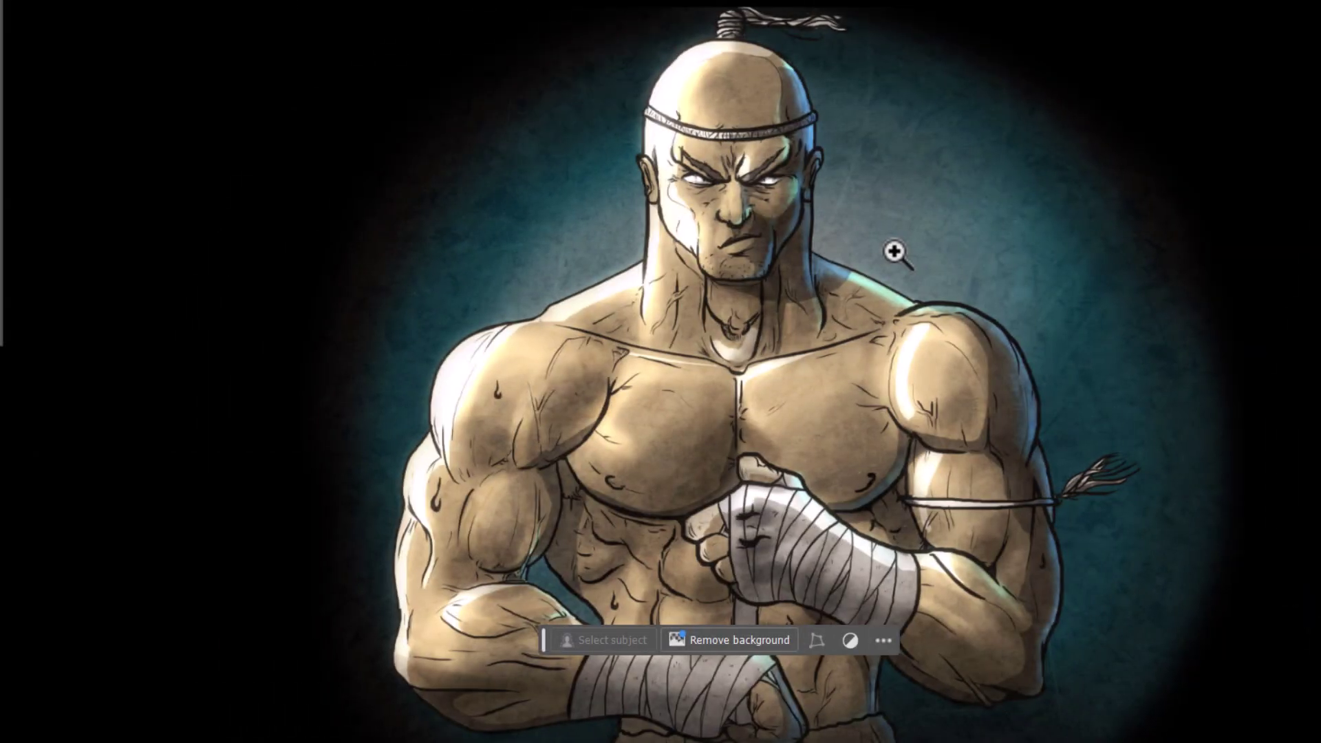
Examine the fighter illustration's face, chest and shoulder line work in the original and the 400% upscale
drag(761, 378, 787, 408)
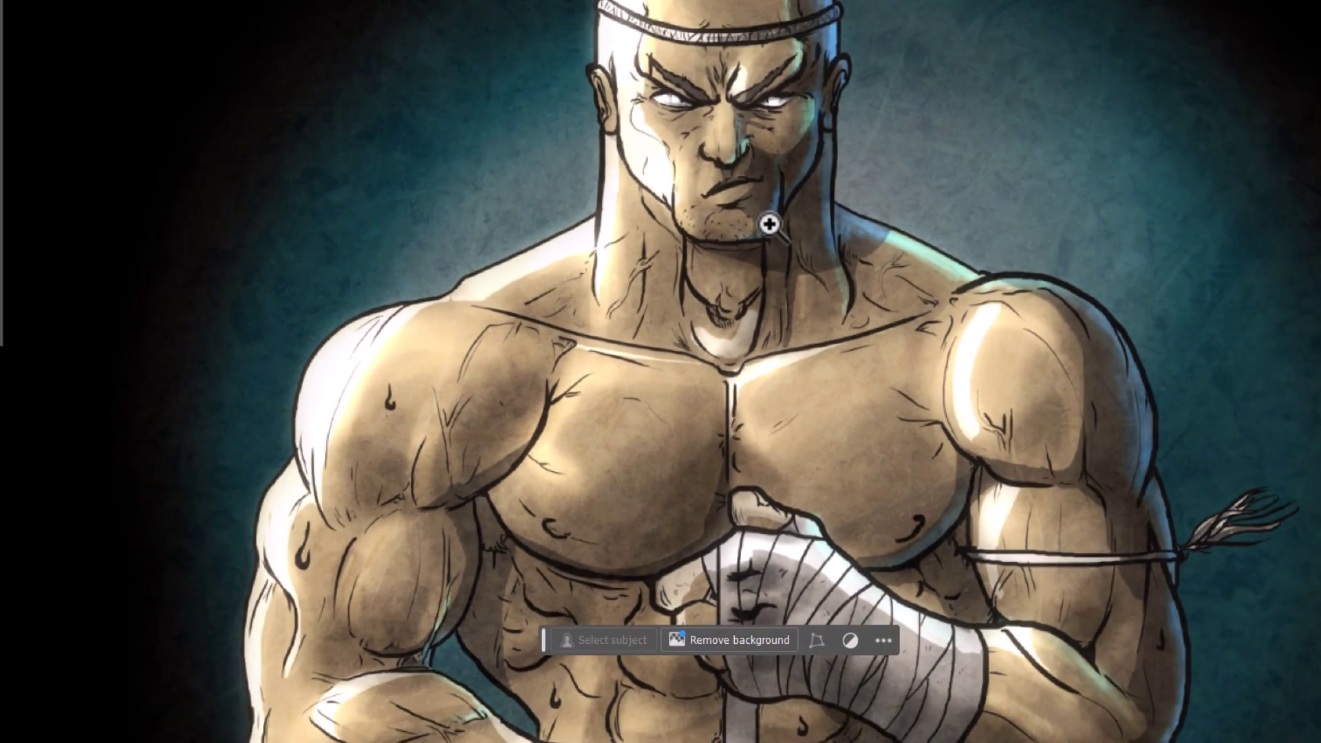
drag(745, 162, 740, 339)
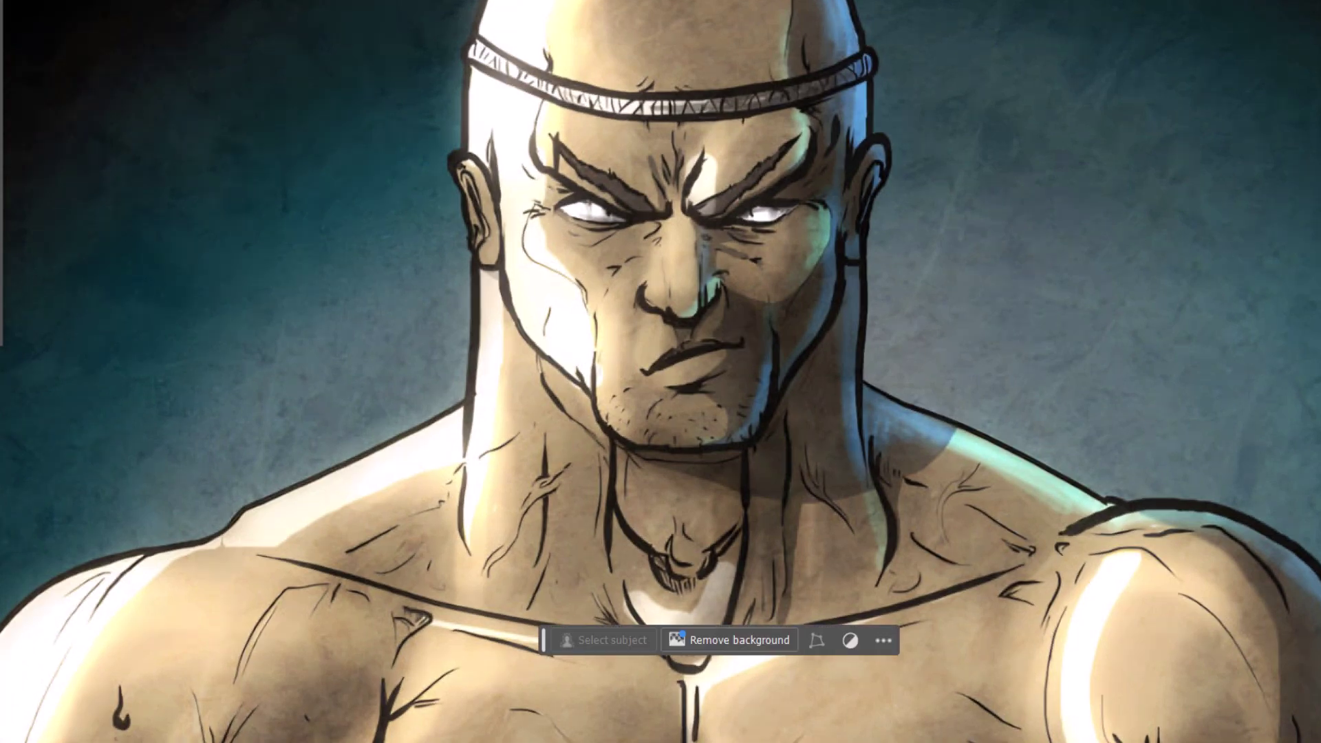
drag(796, 318, 845, 377)
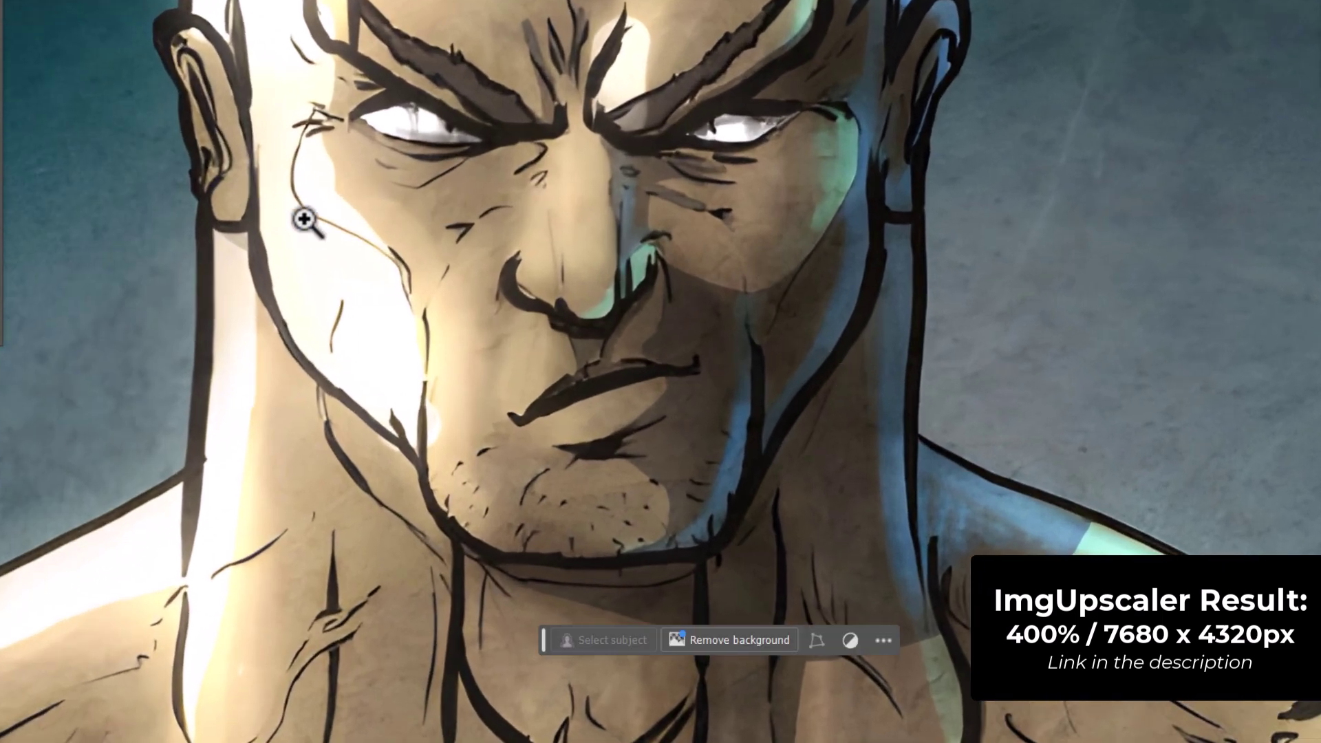
drag(177, 597, 607, 276)
drag(834, 413, 587, 118)
drag(950, 415, 398, 374)
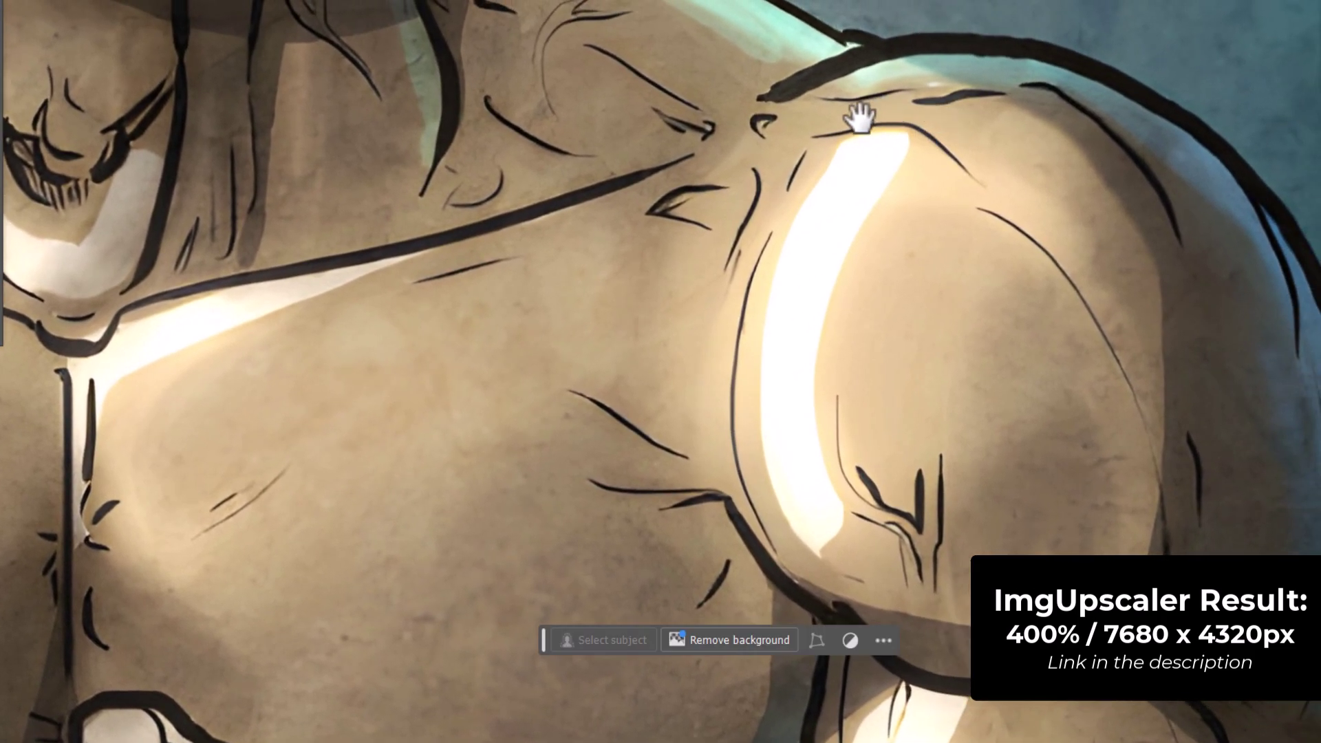
drag(855, 118, 1053, 592)
drag(475, 55, 543, 348)
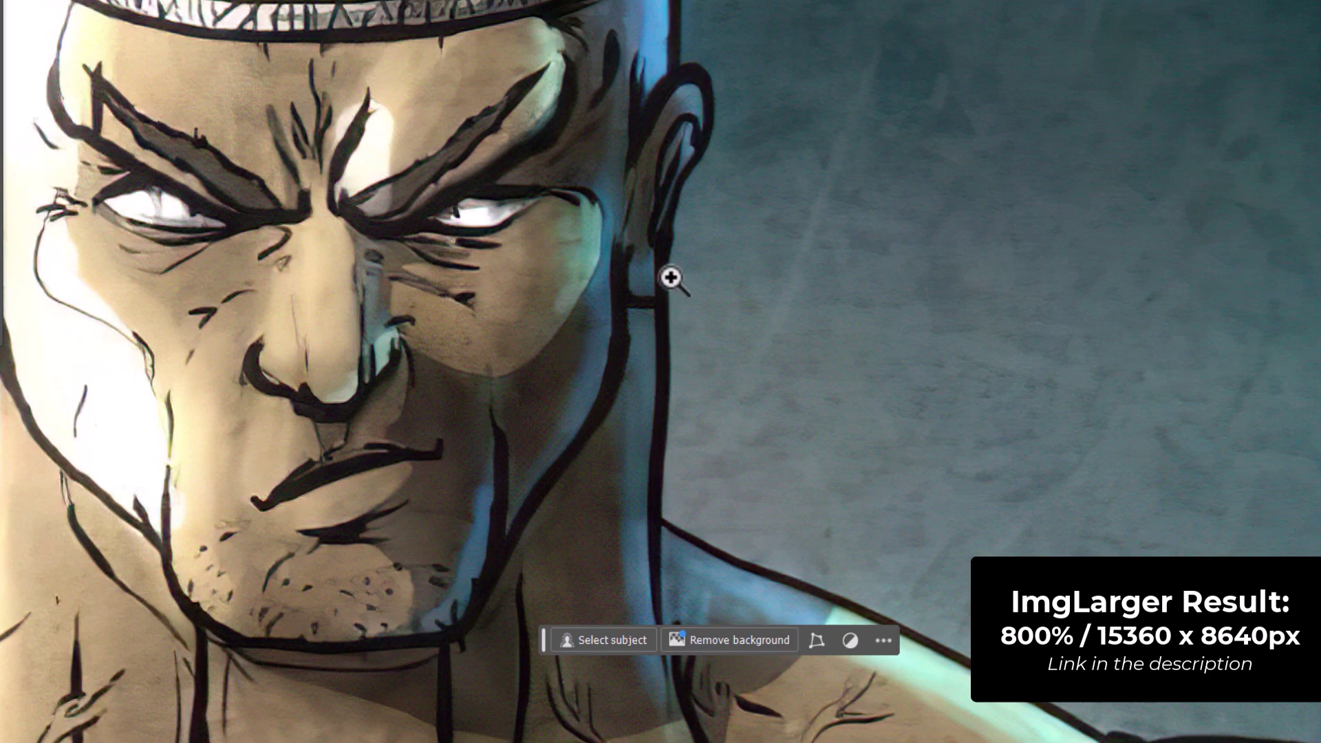
Examine the fighter's face and neck in the 800% upscale and compare them with the lower-resolution version
alt+click(548, 360)
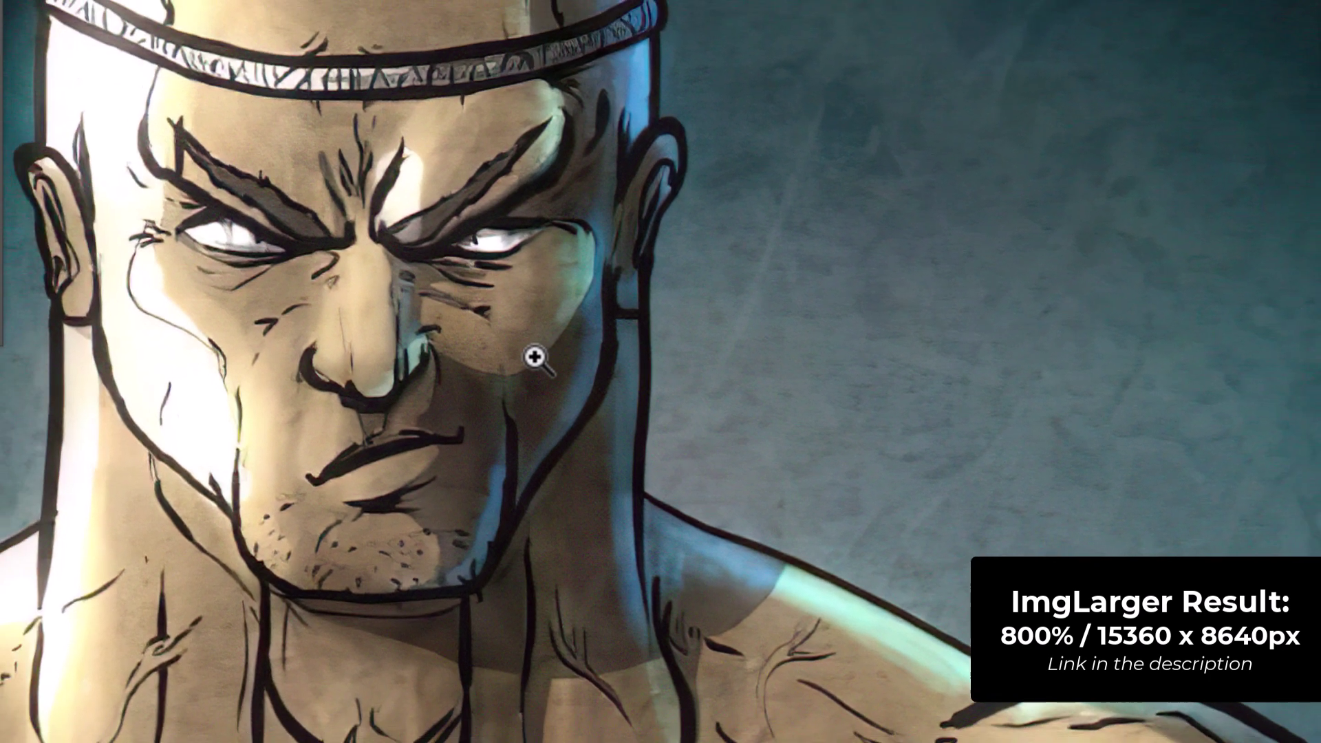
drag(451, 554, 609, 348)
alt+click(587, 360)
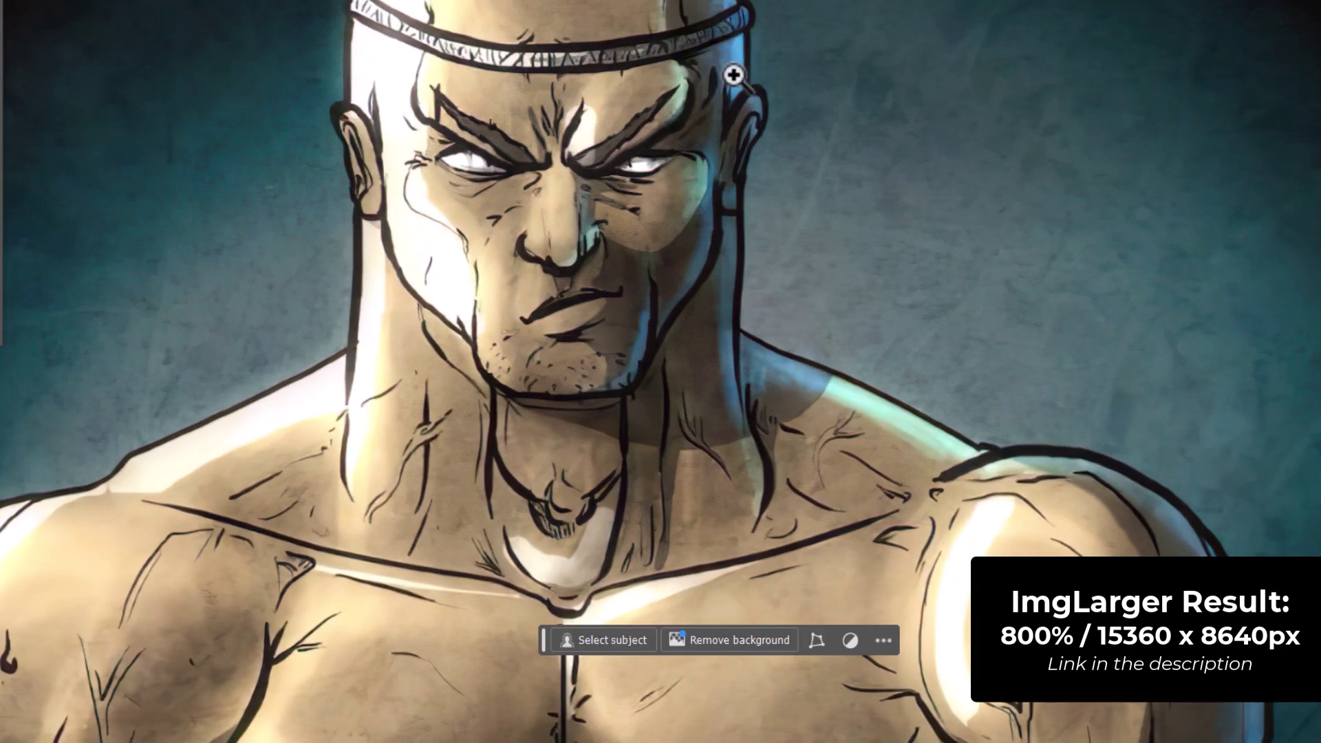
drag(748, 379, 807, 482)
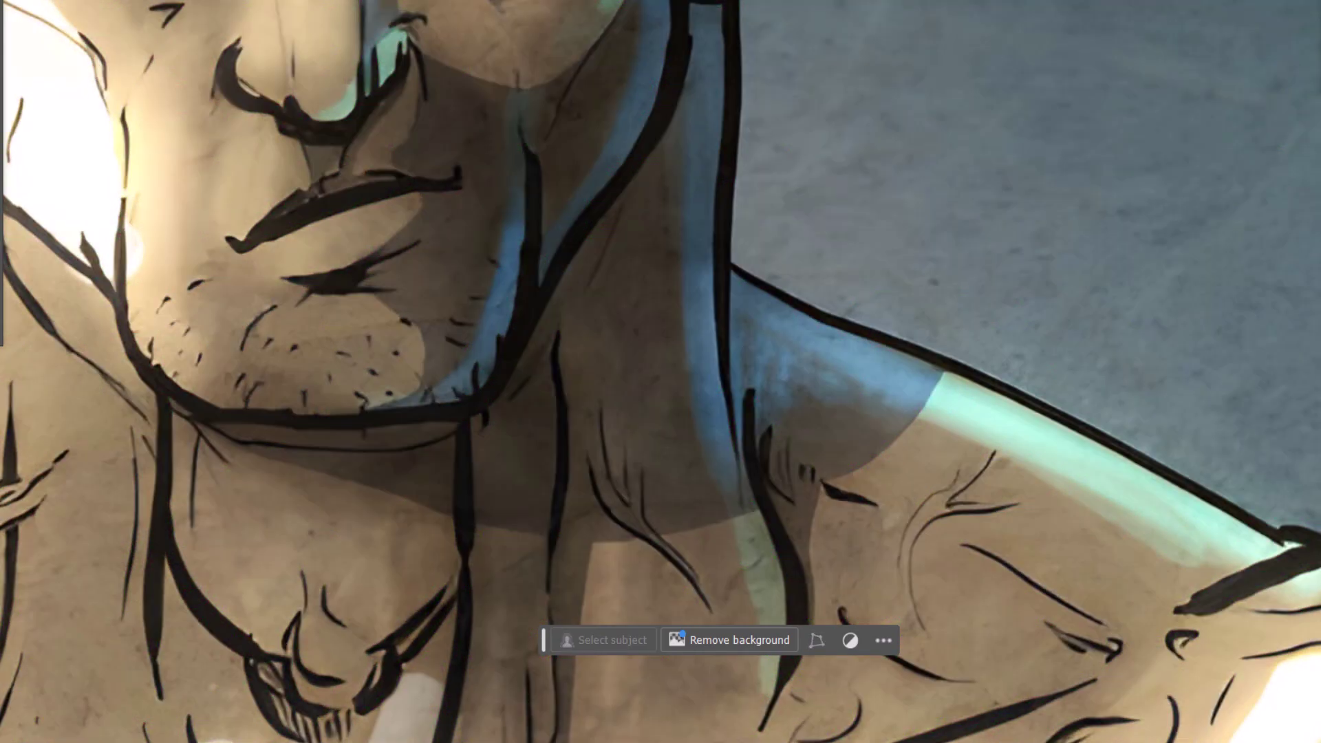
drag(561, 354, 511, 334)
drag(509, 185, 481, 295)
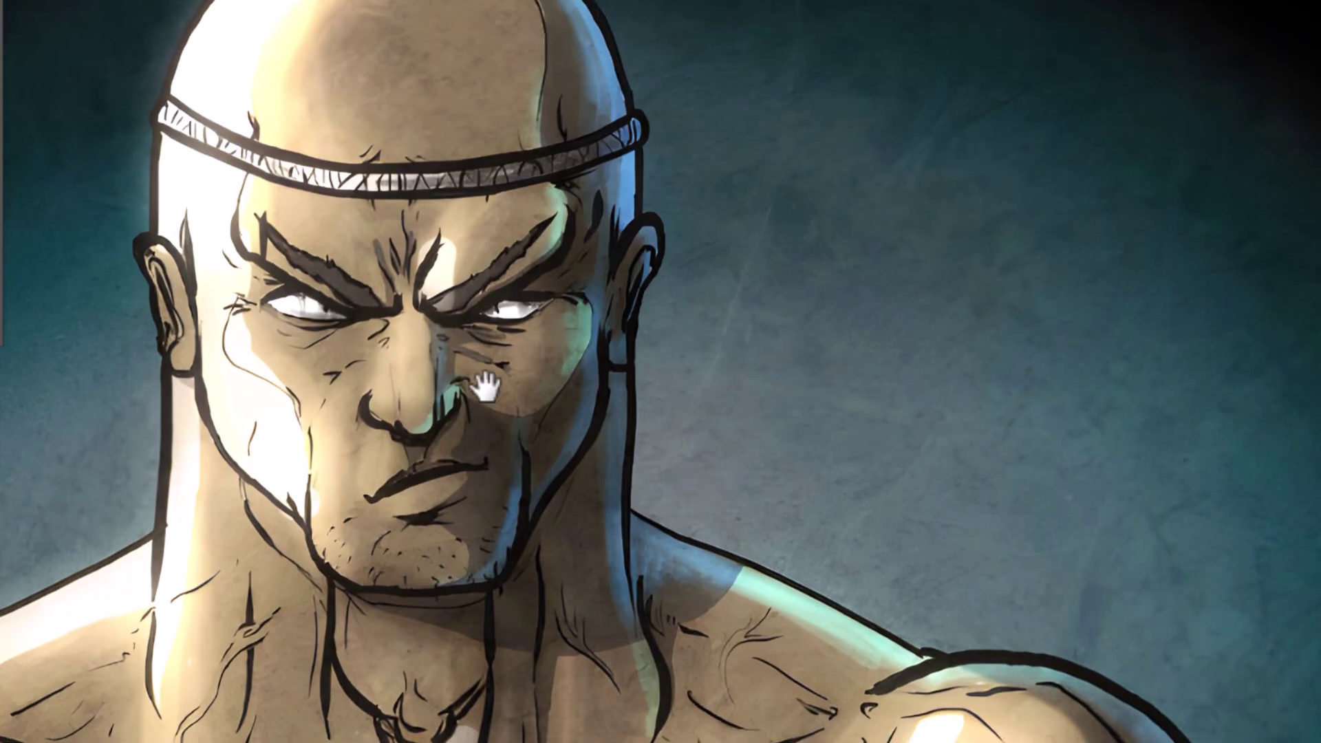